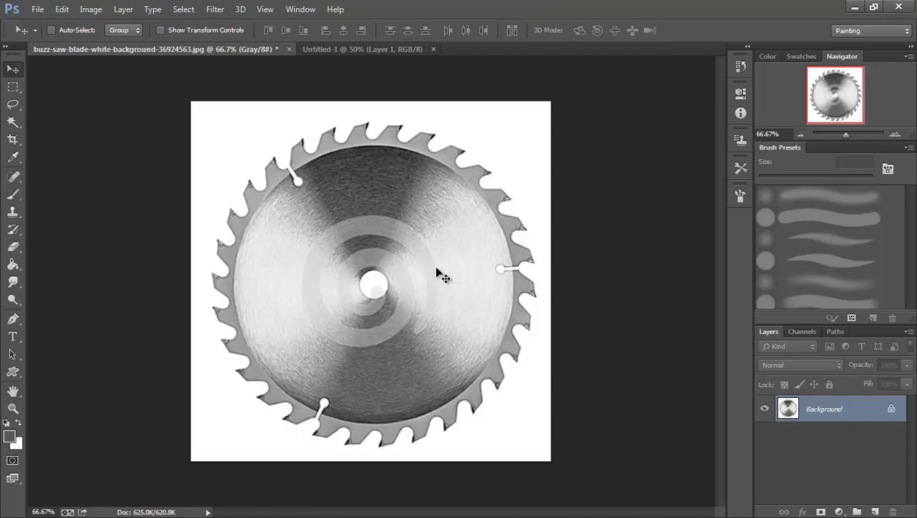
Step: Magic-wand the white background and centre hole, then invert so only the saw blade is selected
click(14, 123)
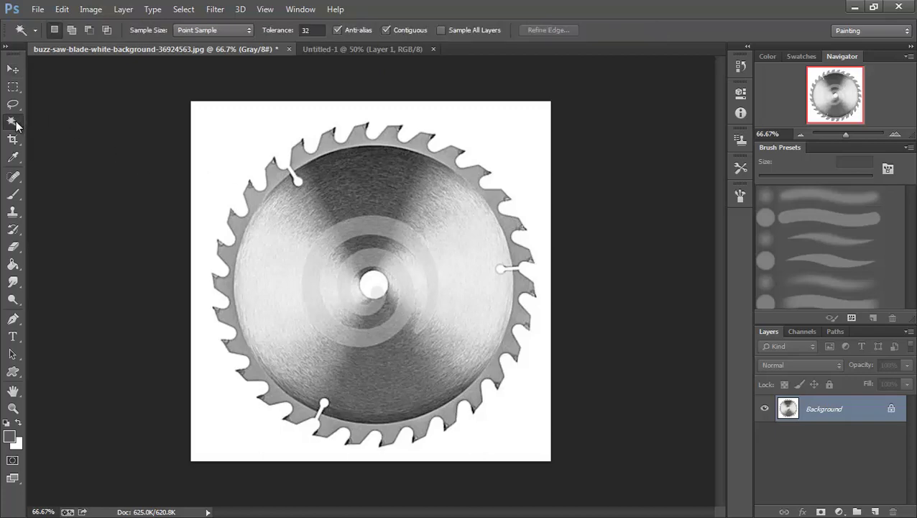
click(248, 151)
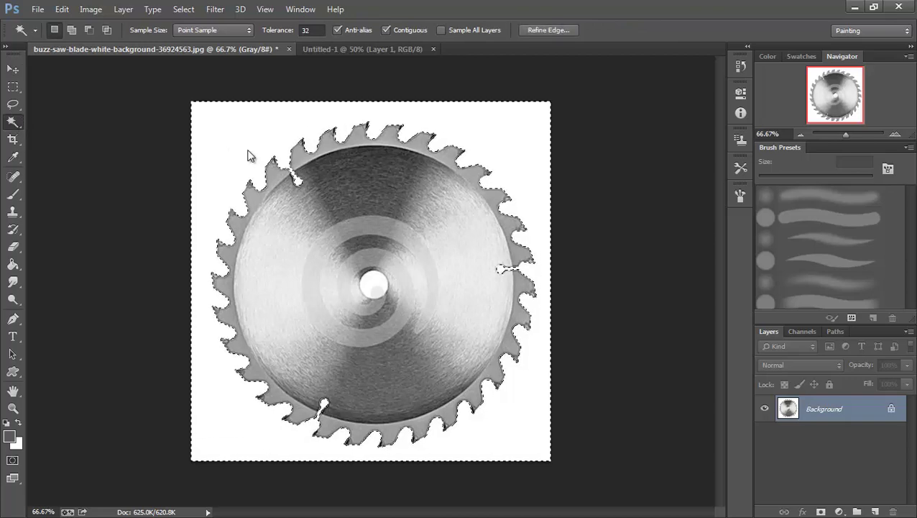
shift+click(371, 281)
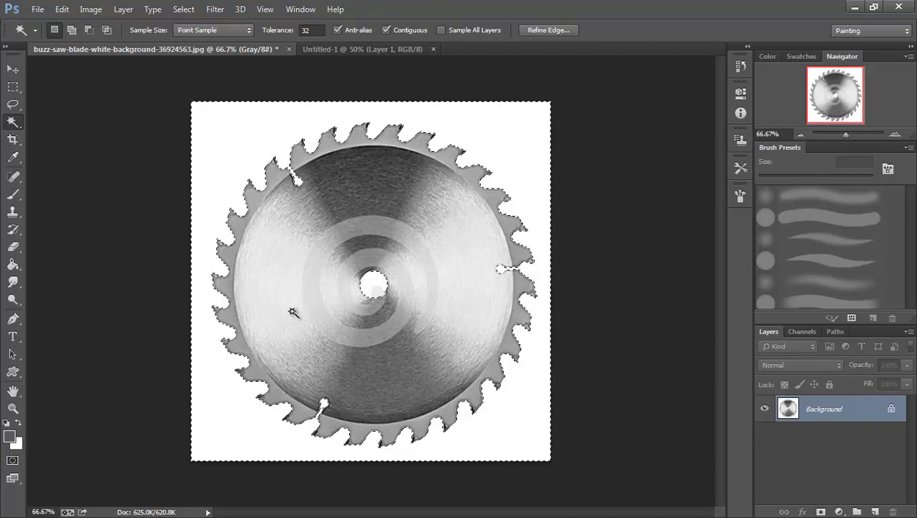
key(ctrl+shift+i)
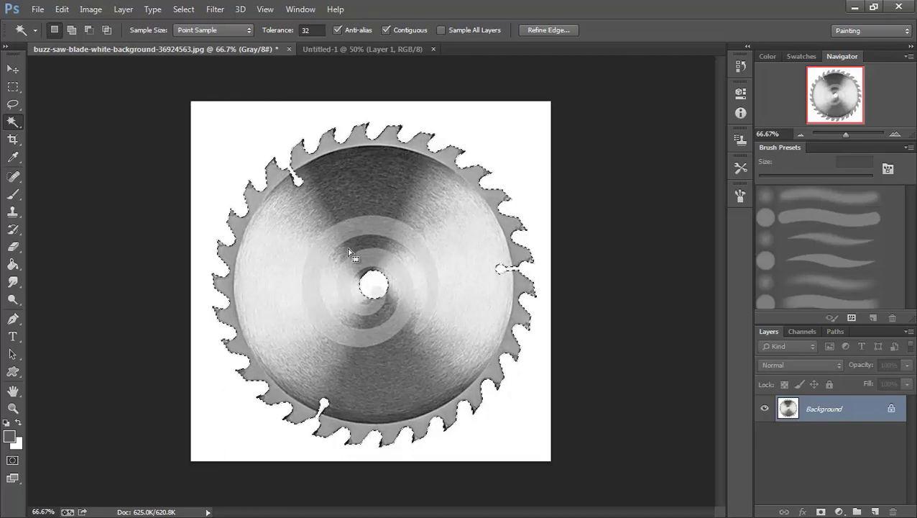
Step: Lasso-add the top-left, right-side and lower-left rim slots to the blade selection
click(13, 105)
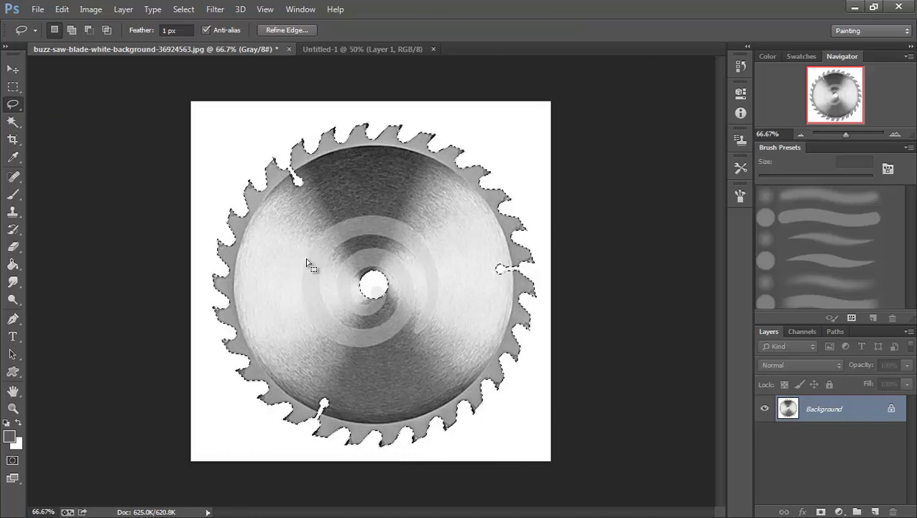
key(shift)
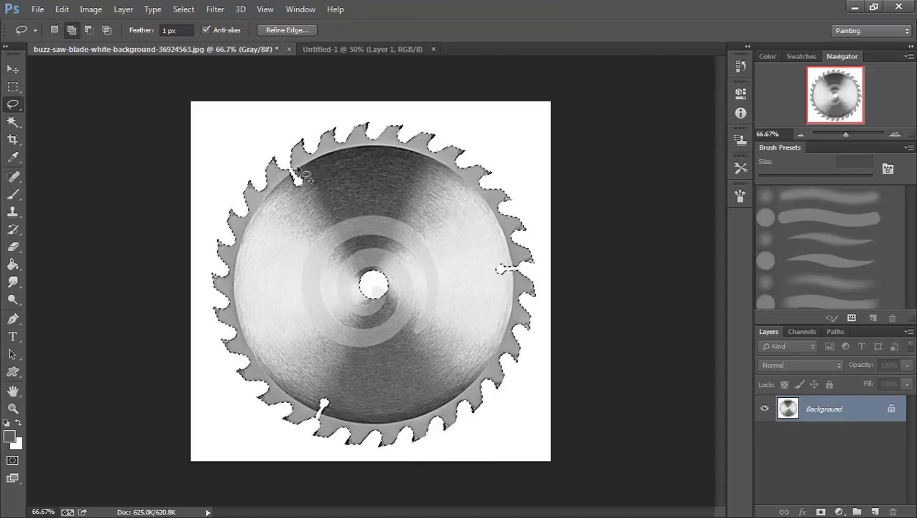
mouse_move(291, 167)
mouse_down()
mouse_move(296, 191)
mouse_move(296, 178)
mouse_up()
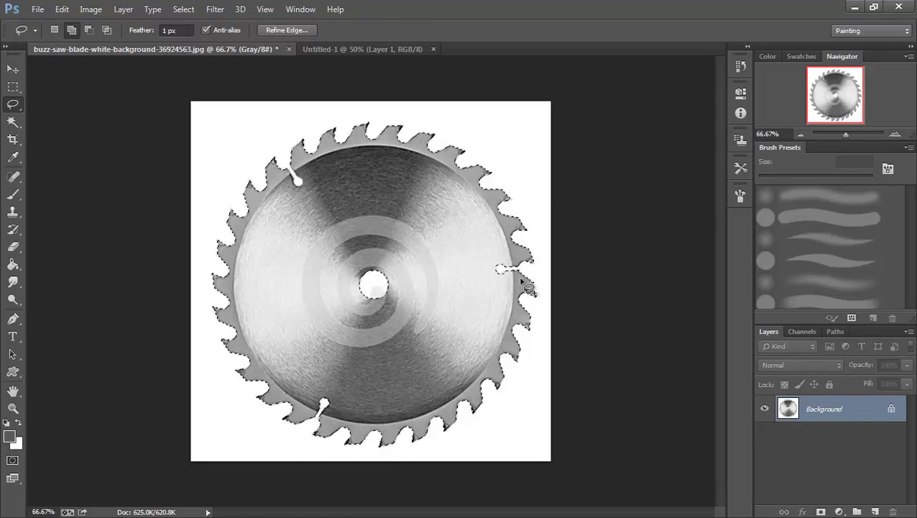
mouse_move(511, 261)
mouse_down()
mouse_move(498, 258)
mouse_move(509, 293)
mouse_move(529, 286)
mouse_move(514, 268)
mouse_up()
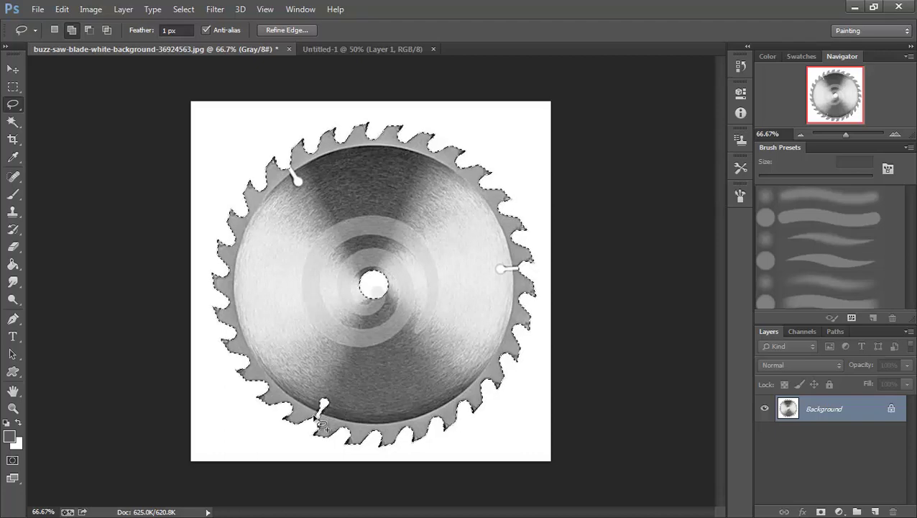
mouse_move(322, 427)
mouse_down()
mouse_move(346, 410)
mouse_move(347, 388)
mouse_move(325, 377)
mouse_move(322, 425)
mouse_up()
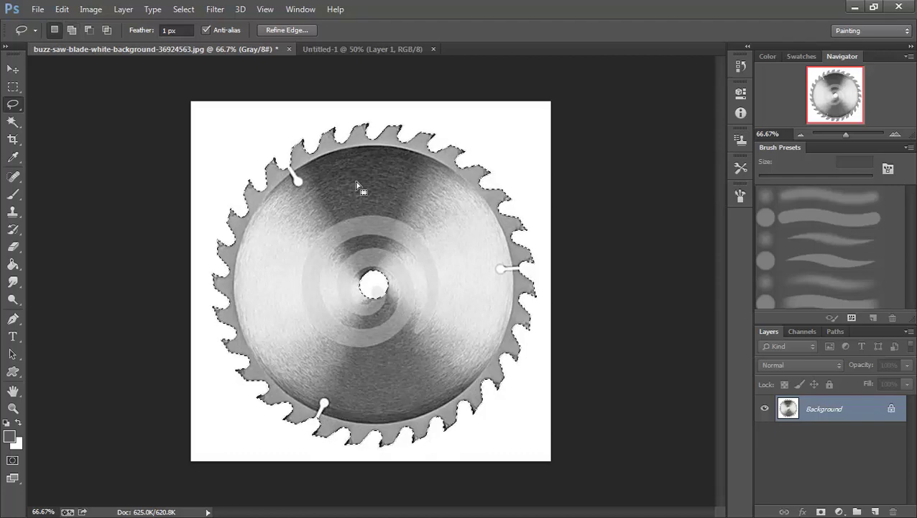
Step: On a new Layer 1, fill the blade selection with pure black using the Paint Bucket
click(874, 512)
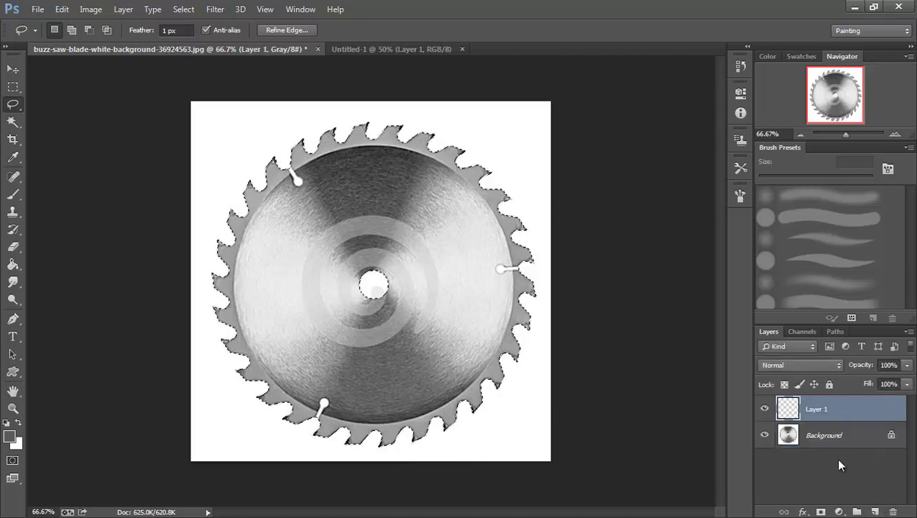
click(14, 264)
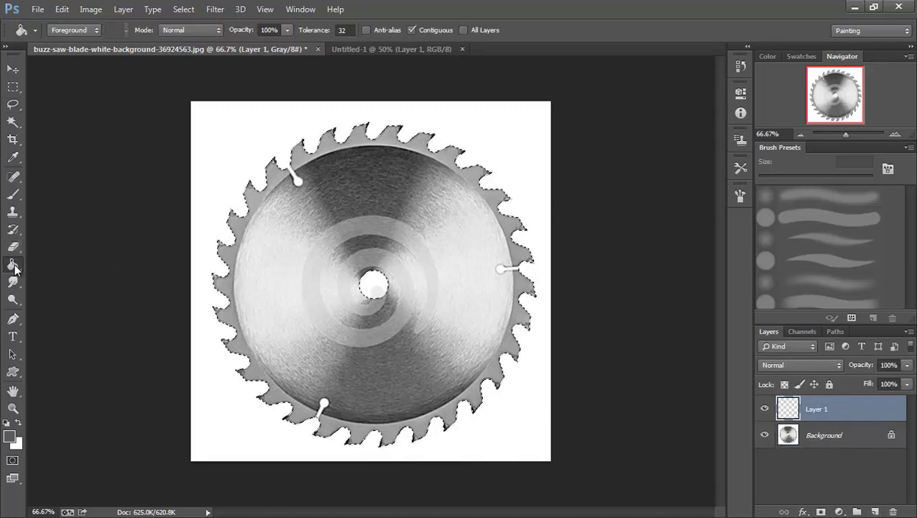
click(10, 437)
click(595, 430)
click(540, 451)
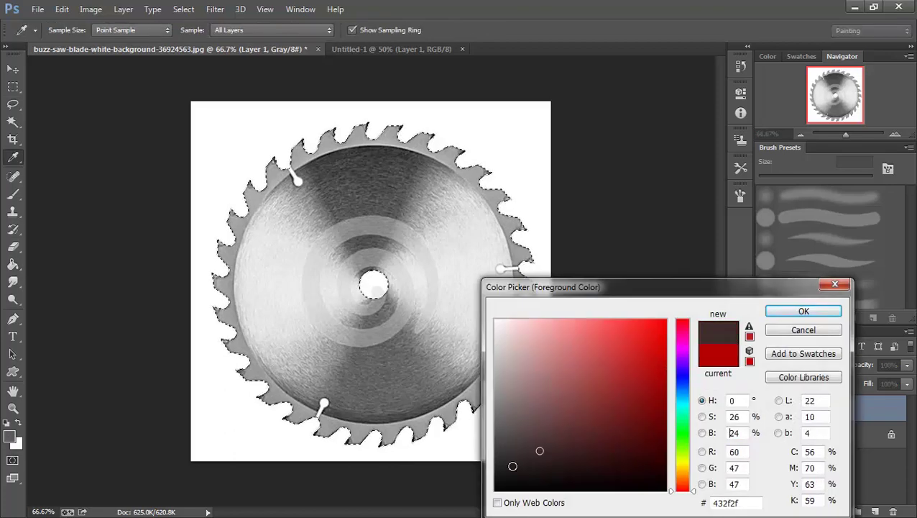
drag(513, 466, 481, 494)
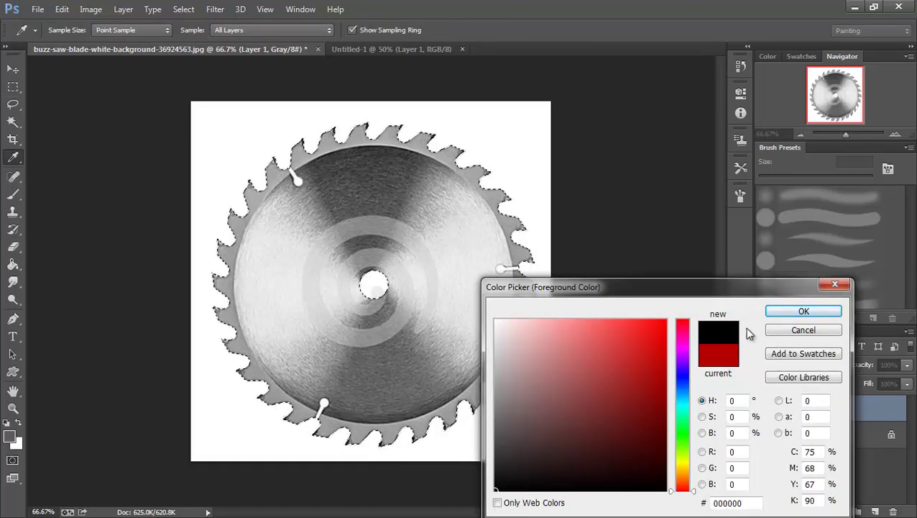
click(780, 310)
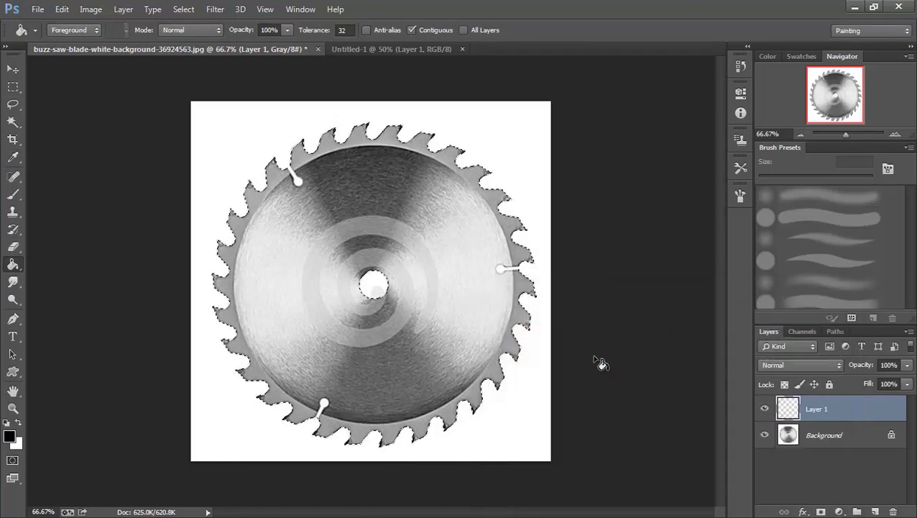
click(432, 318)
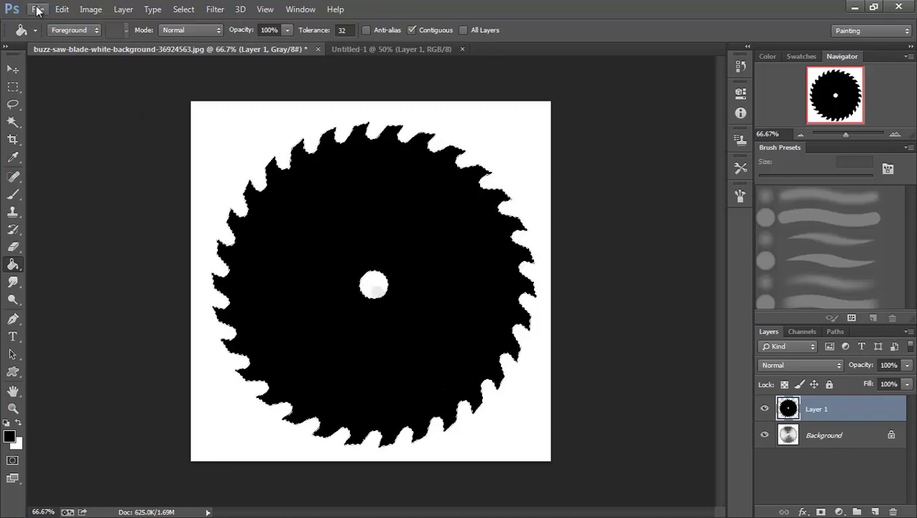
Step: Define the black silhouette as a brush preset named 'SawBlade' via Edit > Define Brush Preset
click(61, 10)
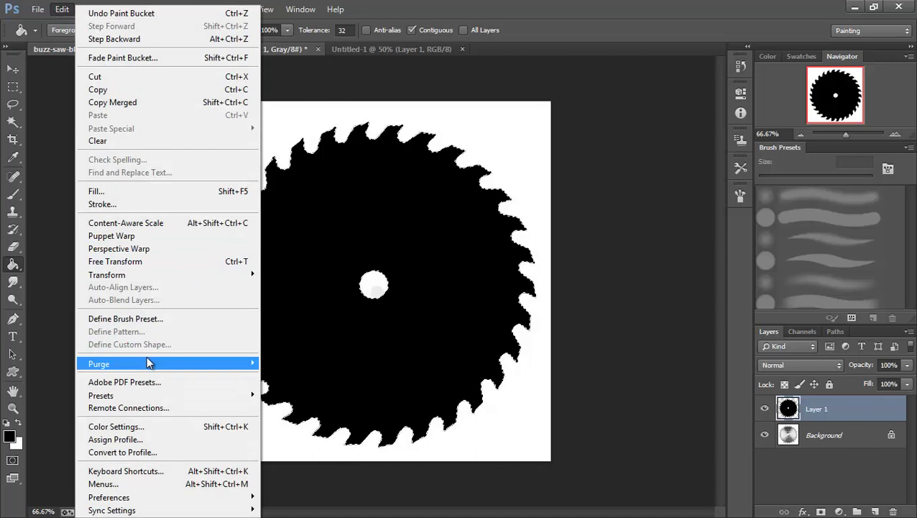
click(139, 321)
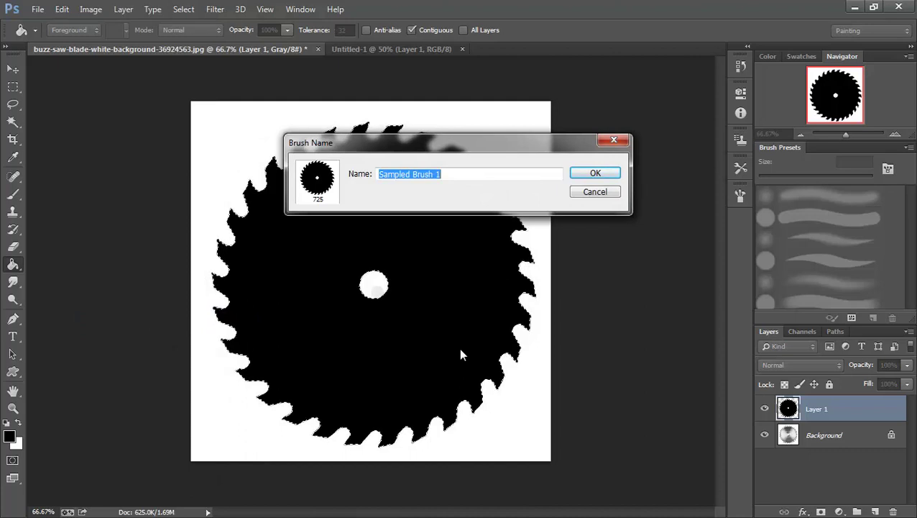
text(SawB)
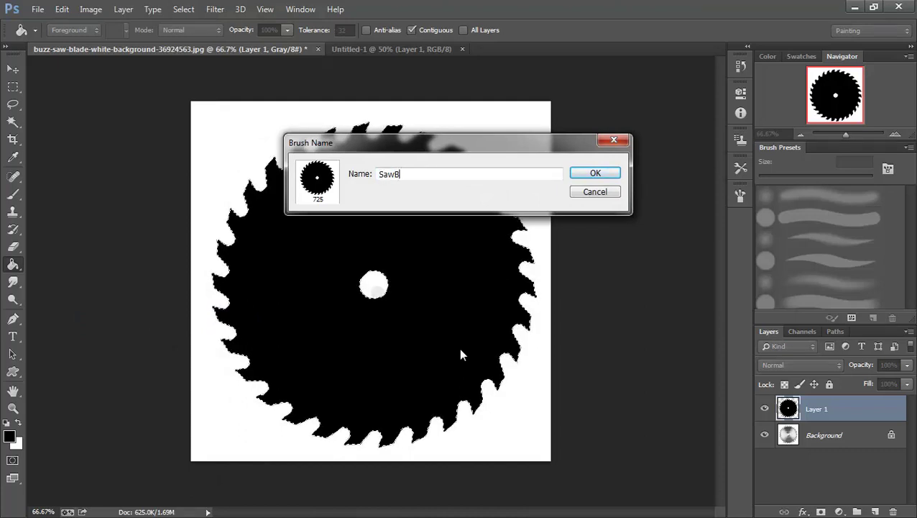
text(lade)
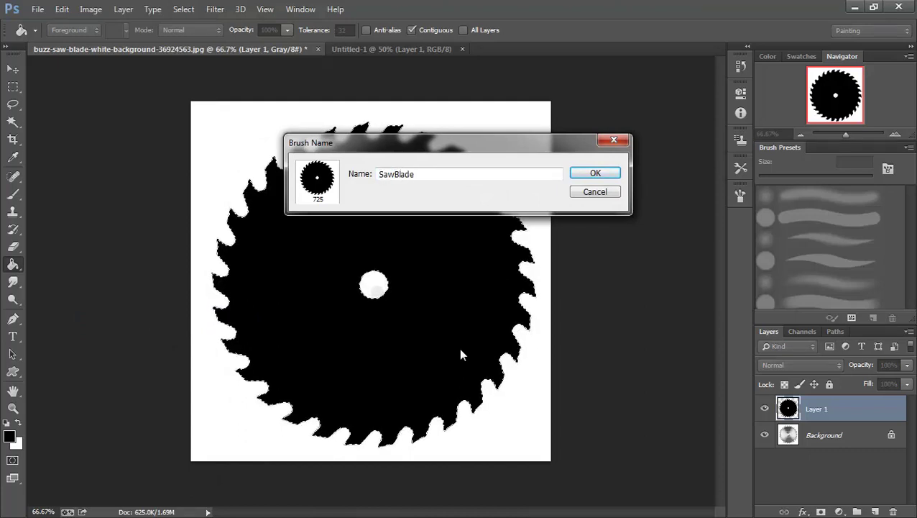
click(598, 175)
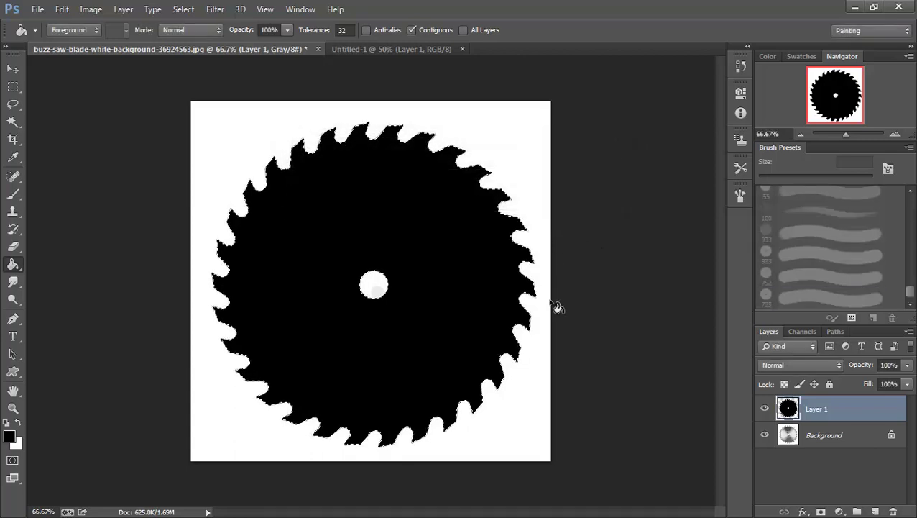
Step: In the transparent Untitled-1 document, pick the saw-blade brush and enlarge it to 900 px
click(385, 49)
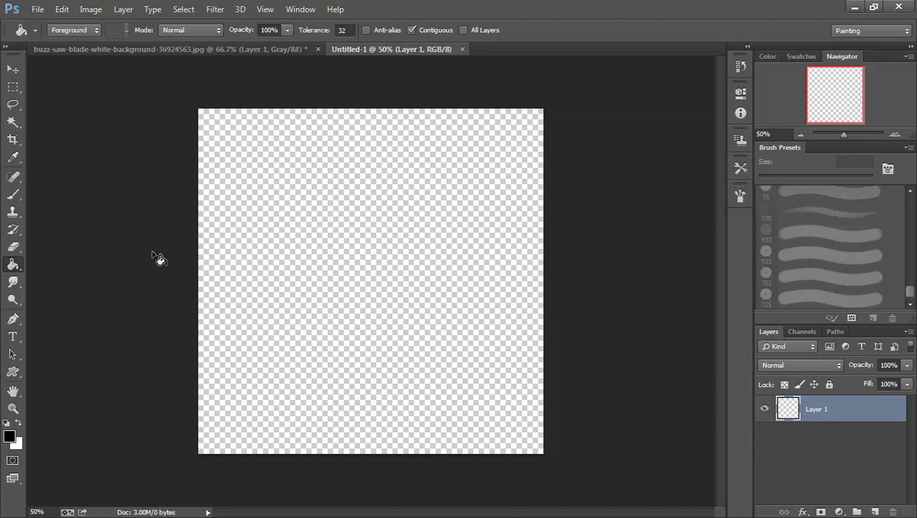
click(14, 195)
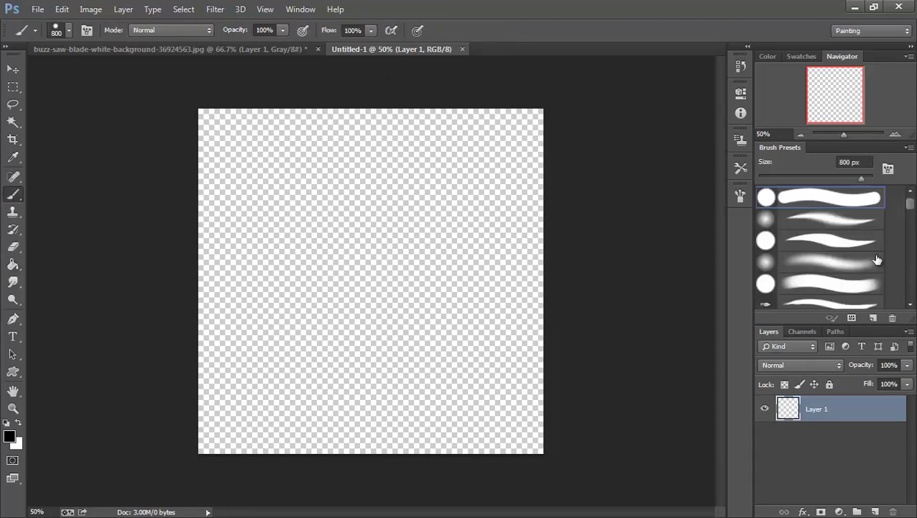
drag(908, 207, 912, 316)
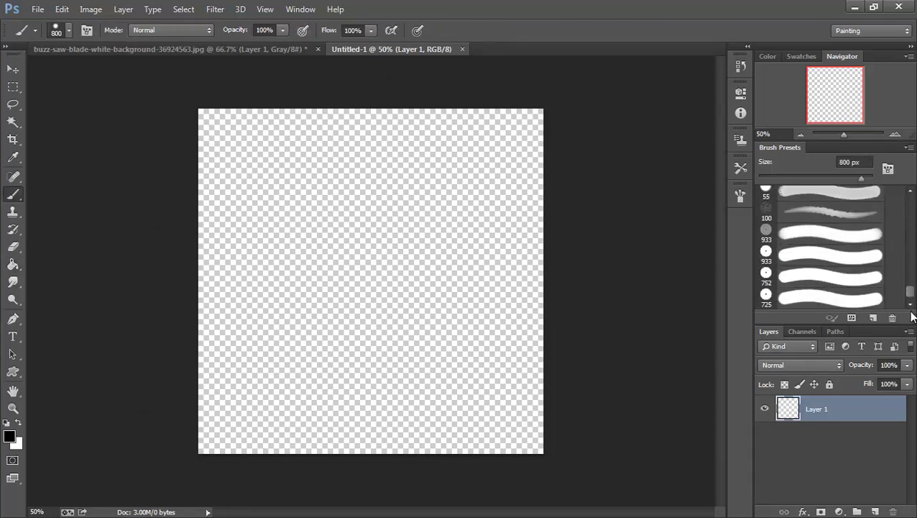
click(823, 299)
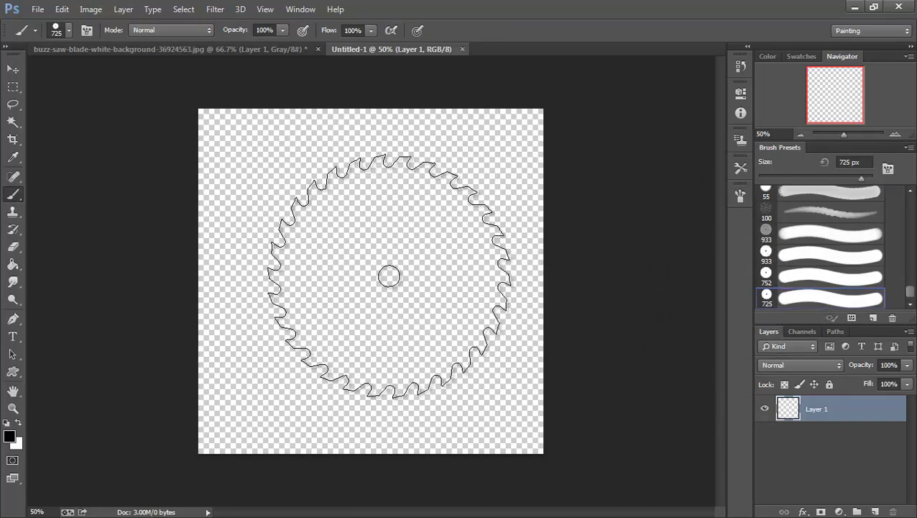
drag(389, 276, 371, 283)
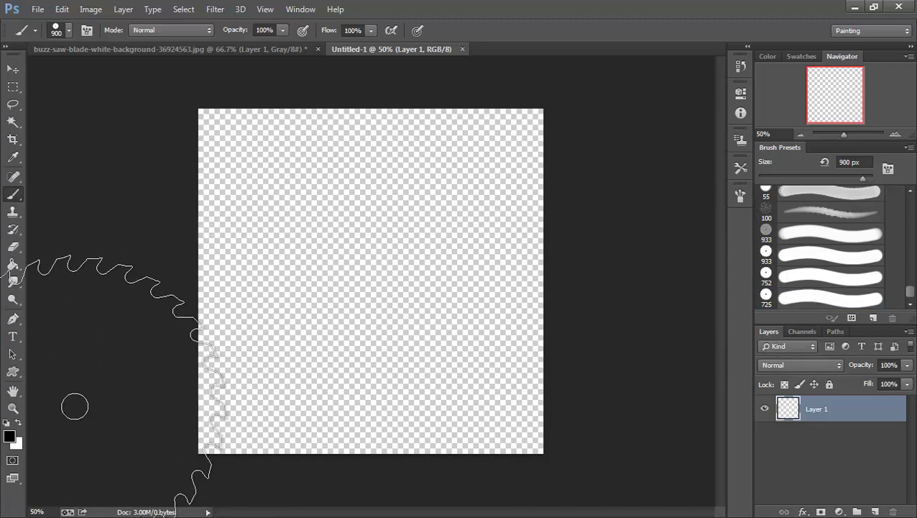
Step: Set the foreground colour to a bright blue
click(10, 437)
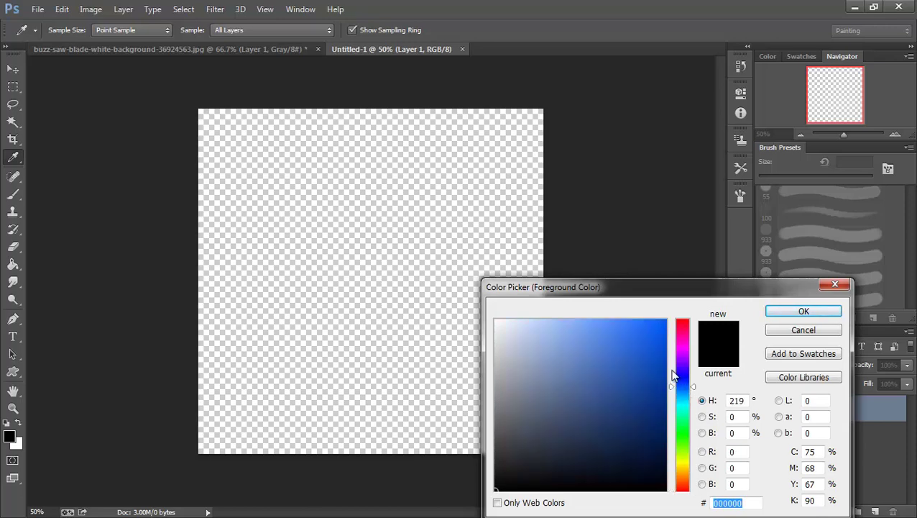
click(663, 348)
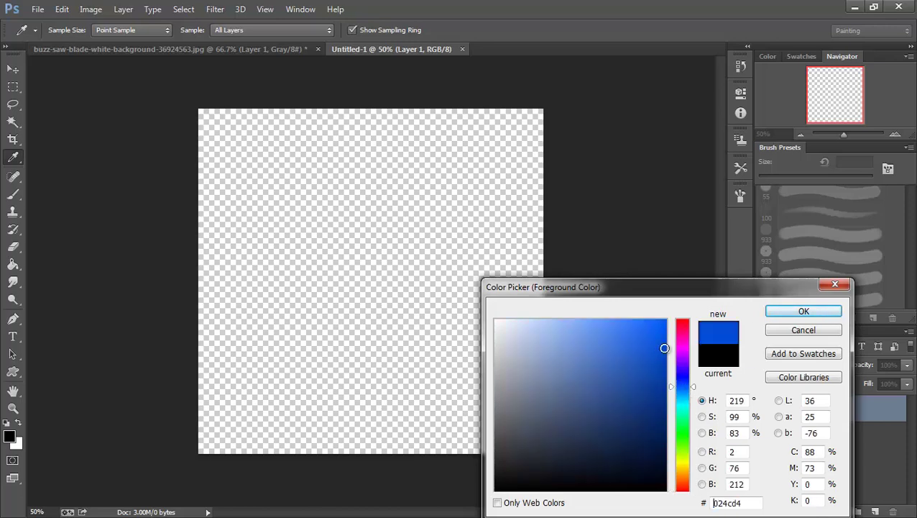
click(685, 379)
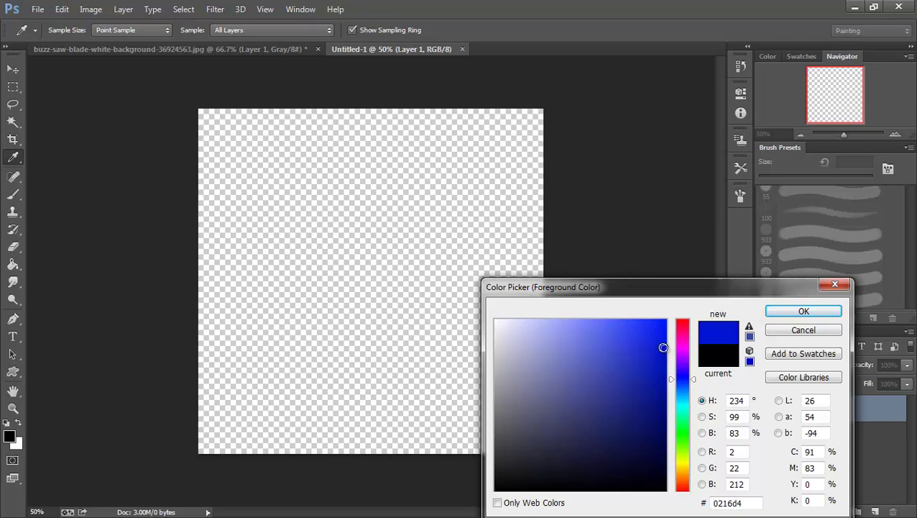
click(664, 339)
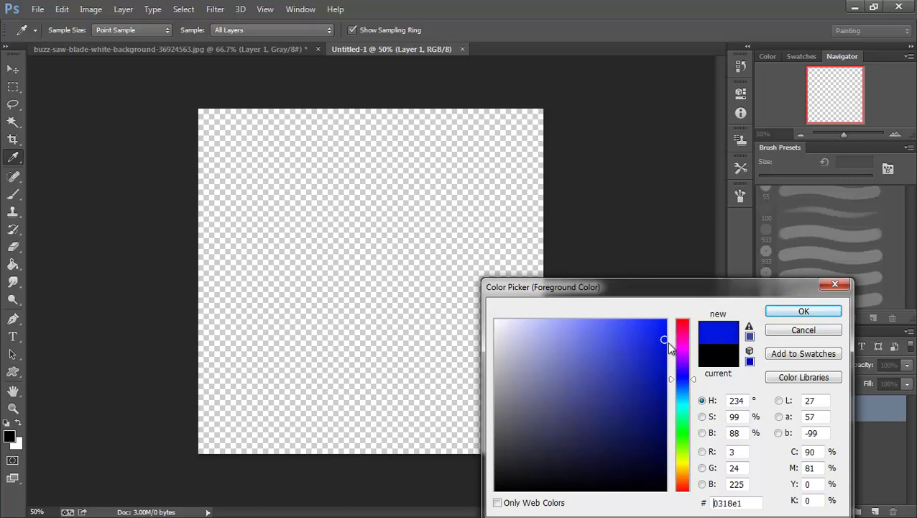
click(789, 311)
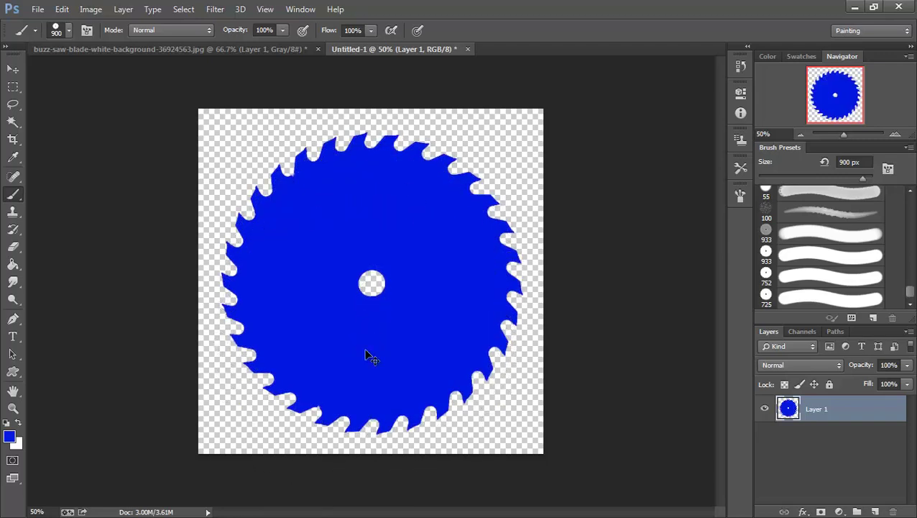
Step: Undo the first stamp, switch to a darker blue, and stamp the saw blade once on the canvas
key(ctrl+z)
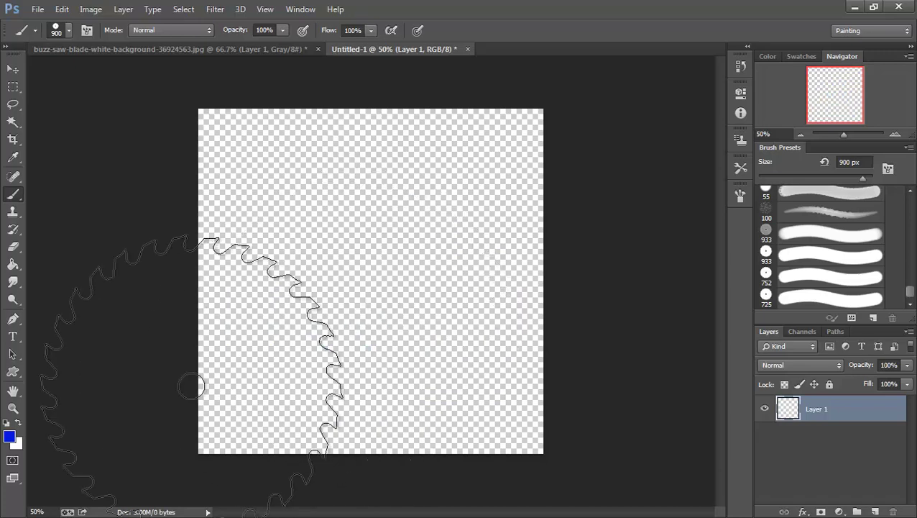
click(11, 437)
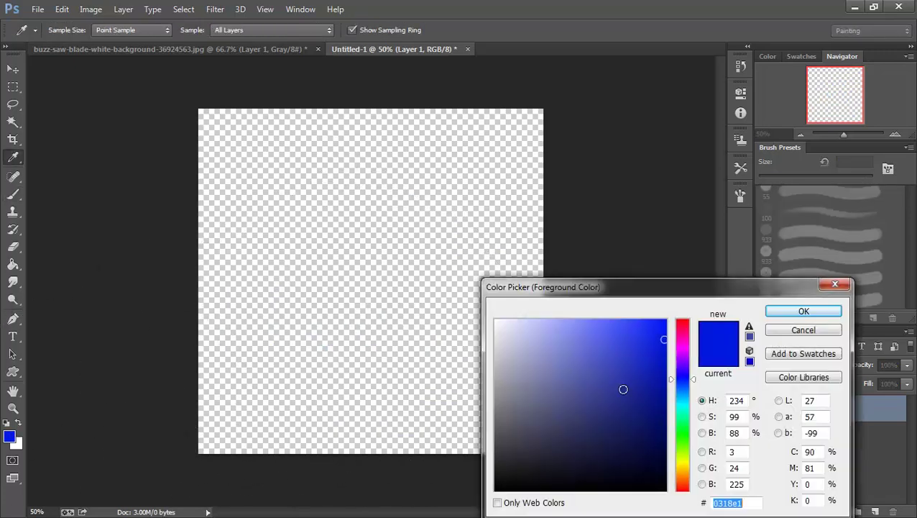
click(663, 375)
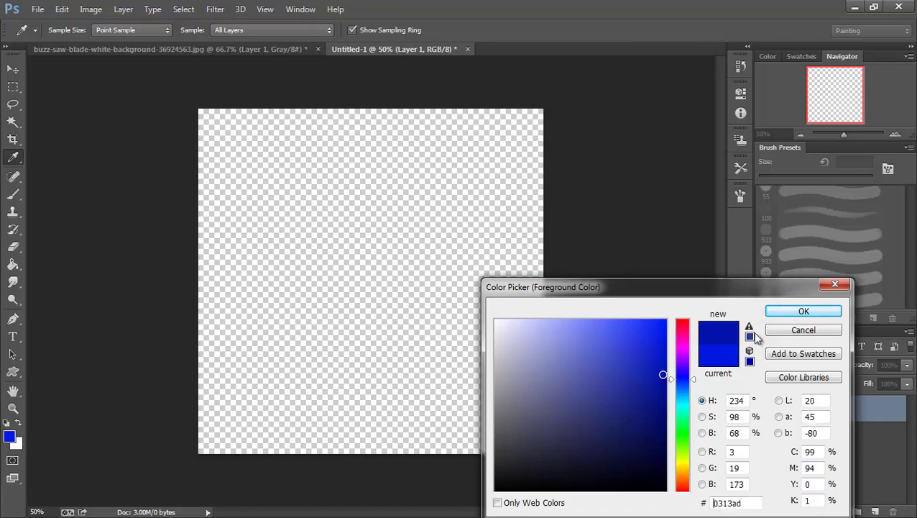
click(804, 311)
key(b)
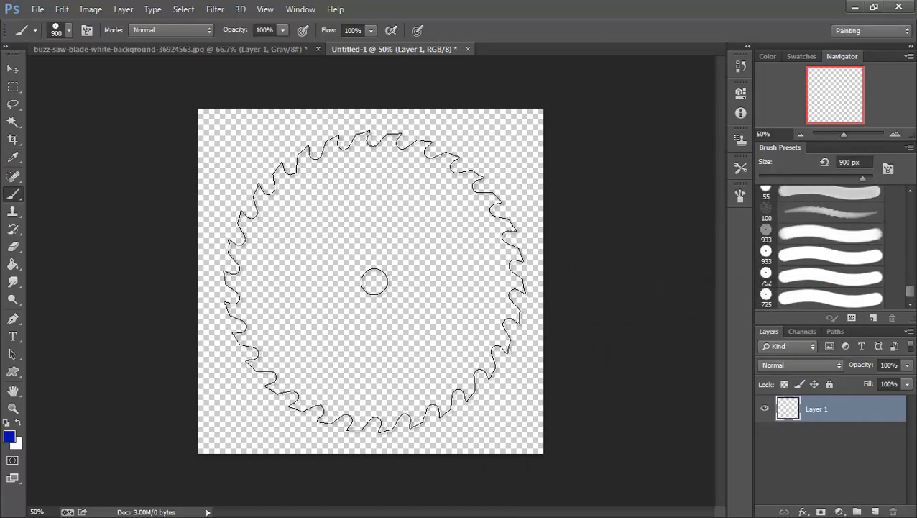
click(375, 281)
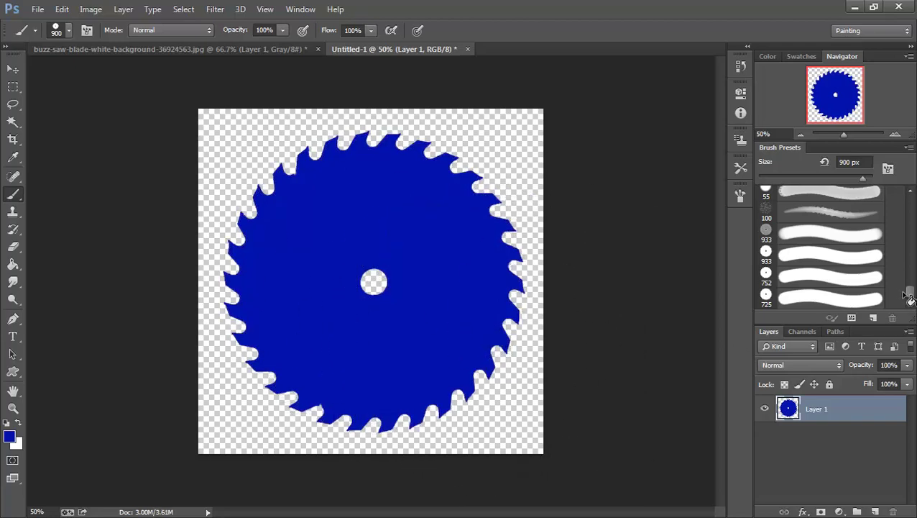
Step: Select the hard round brush preset and settle its size at 700 px
drag(910, 299, 910, 204)
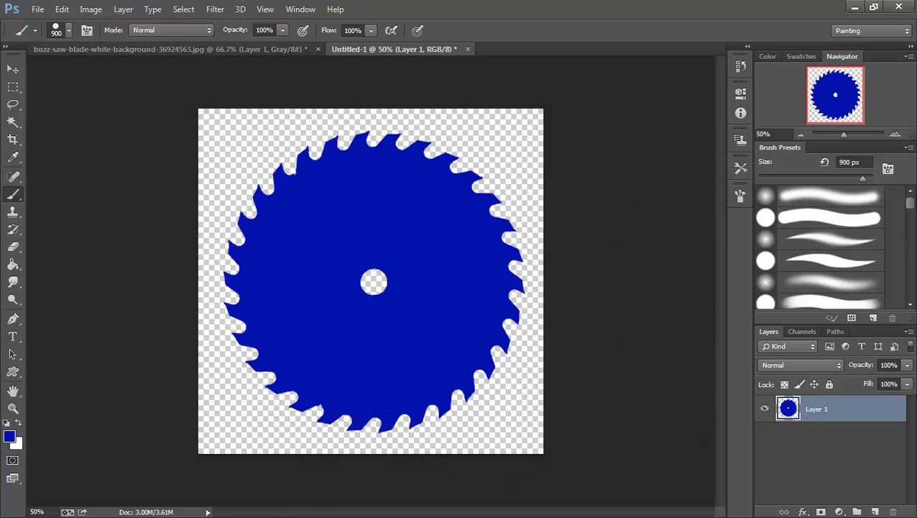
click(821, 225)
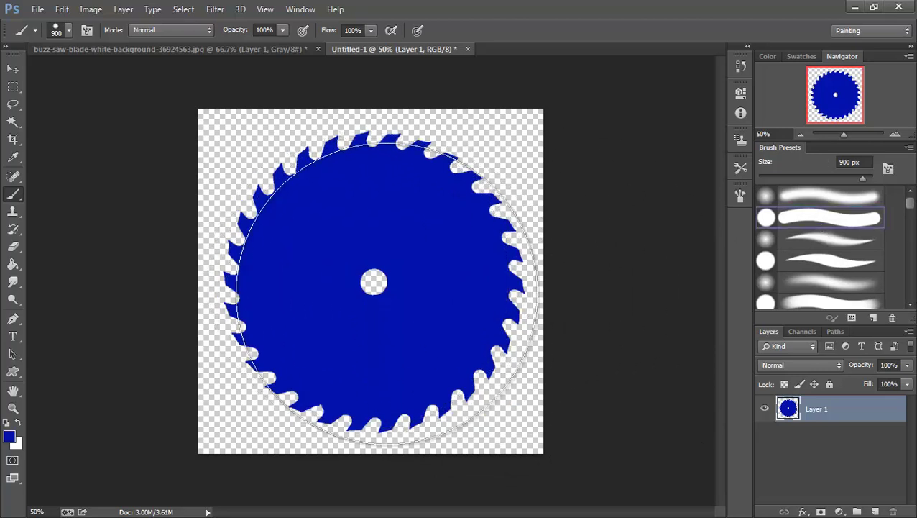
key(bracketleft)
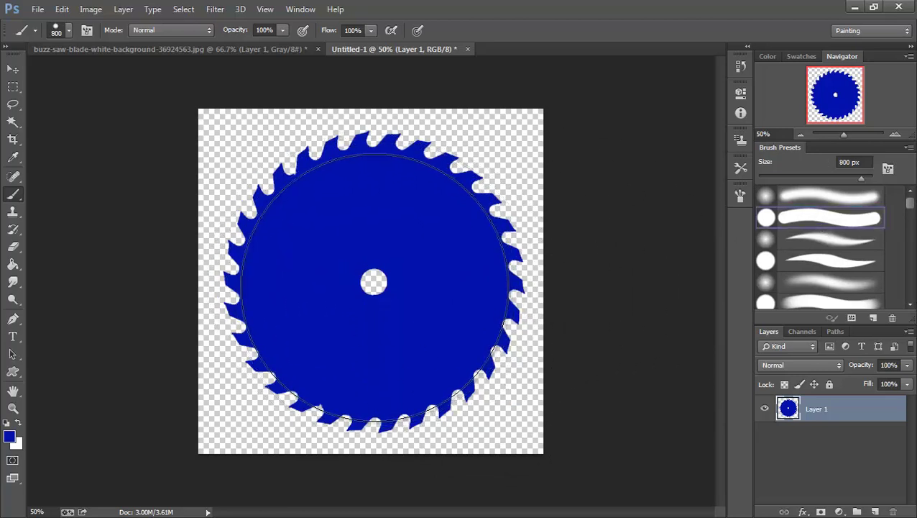
key(bracketleft)
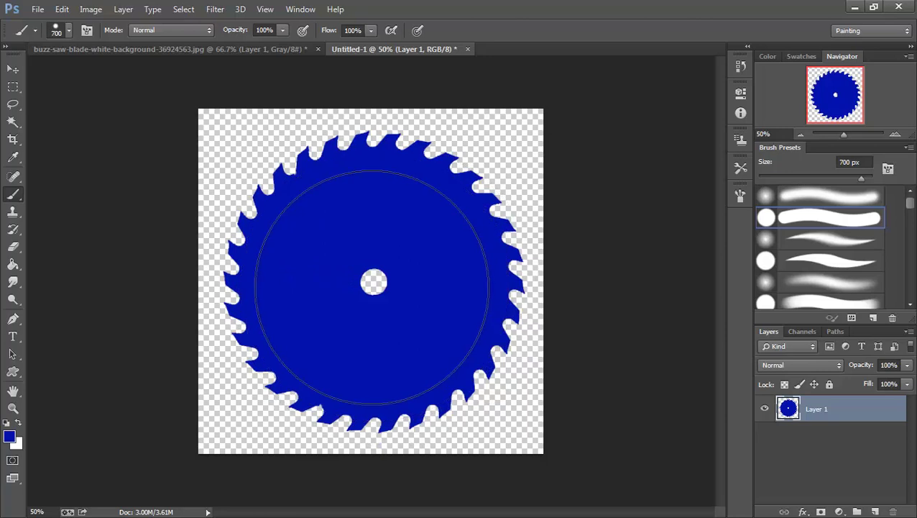
key(bracketright)
key(bracketleft)
key(bracketright)
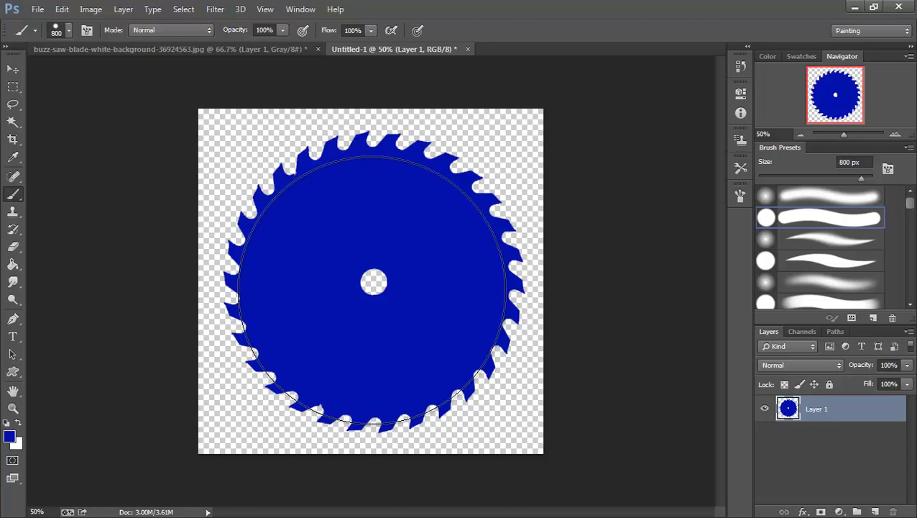
key(bracketleft)
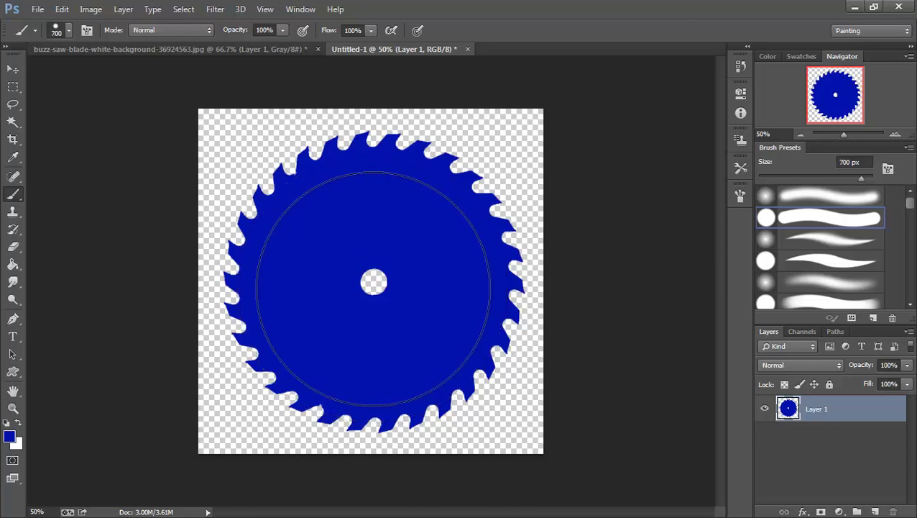
key(bracketright)
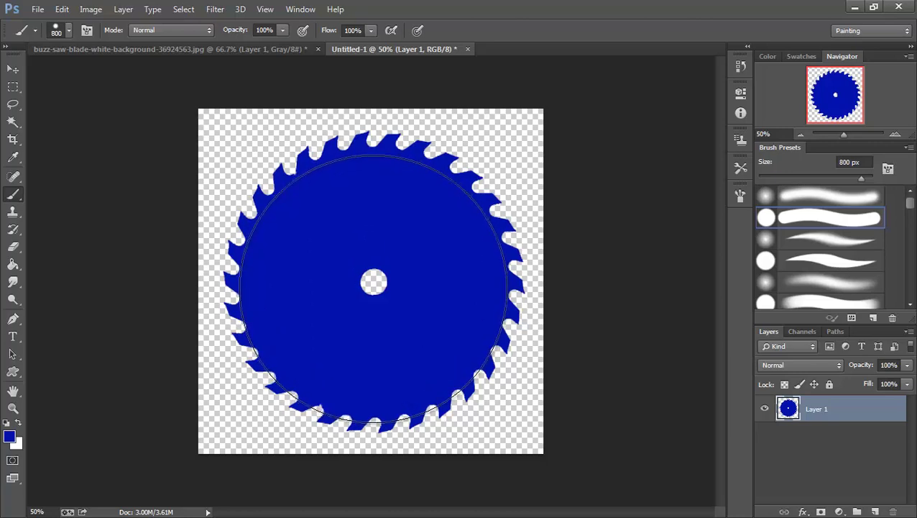
key(bracketleft)
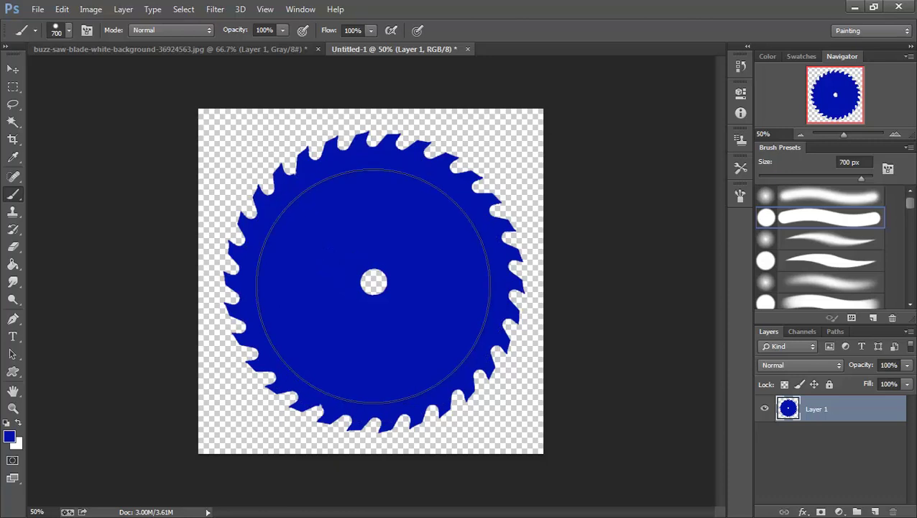
key(bracketright)
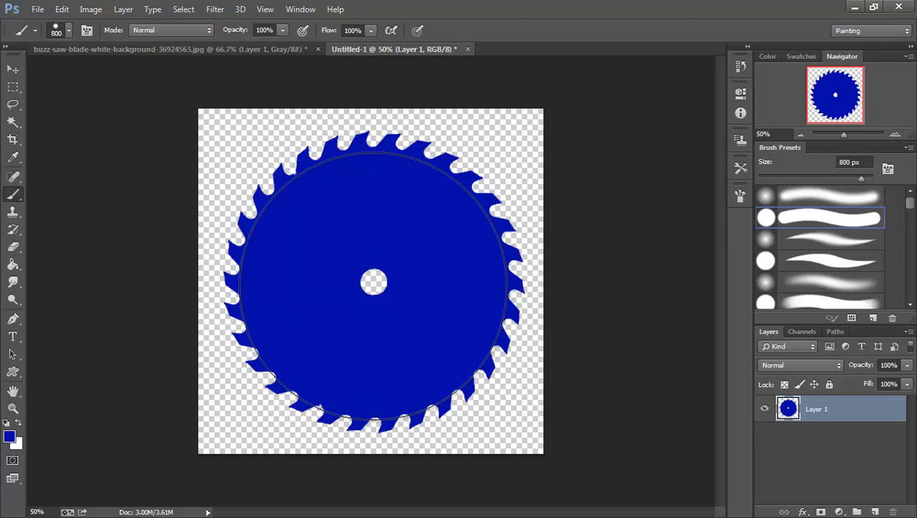
key(bracketleft)
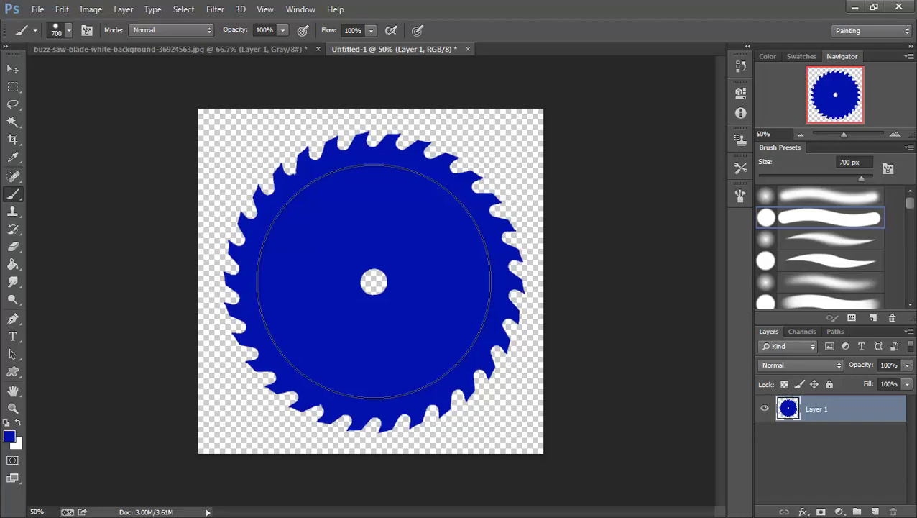
Step: Set the foreground colour to a brighter blue for the 700 px brush
click(12, 435)
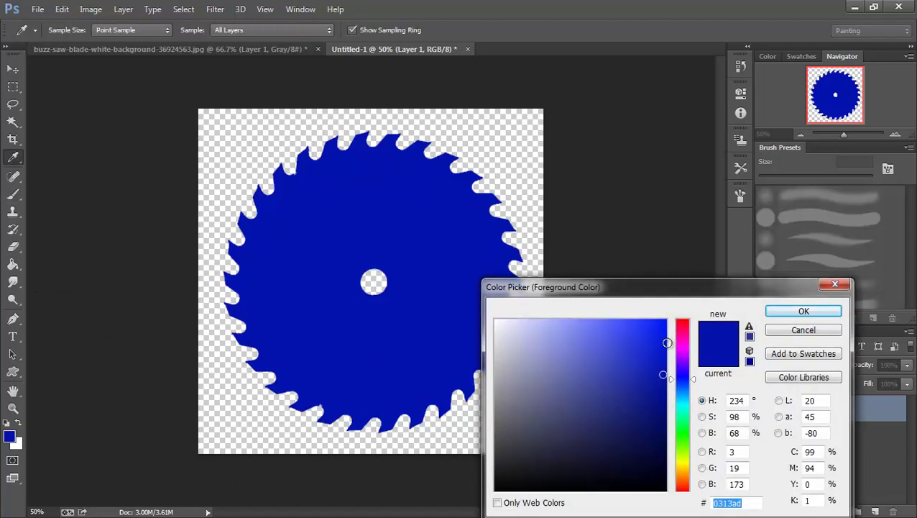
click(664, 342)
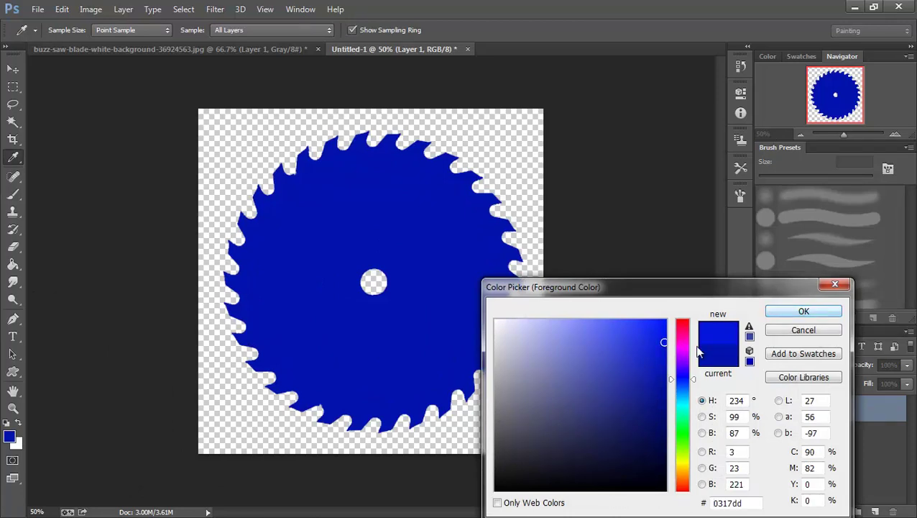
click(664, 353)
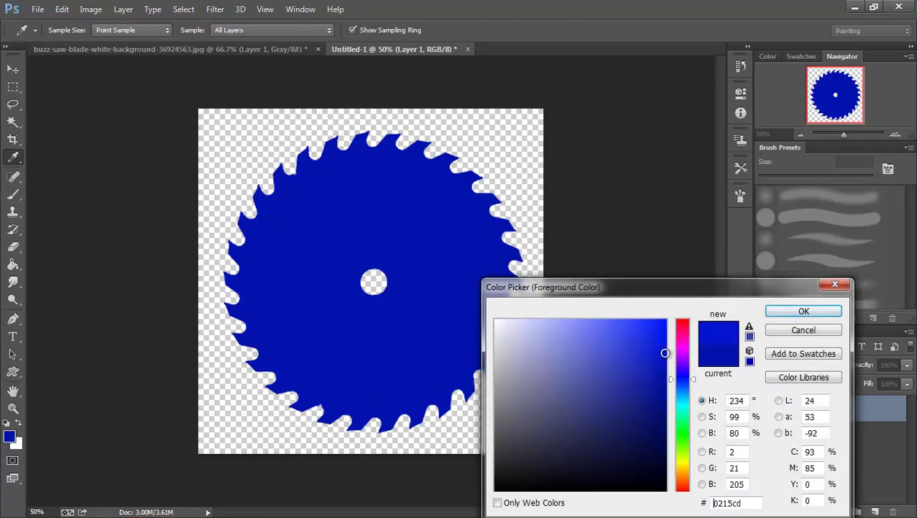
click(804, 312)
key(b)
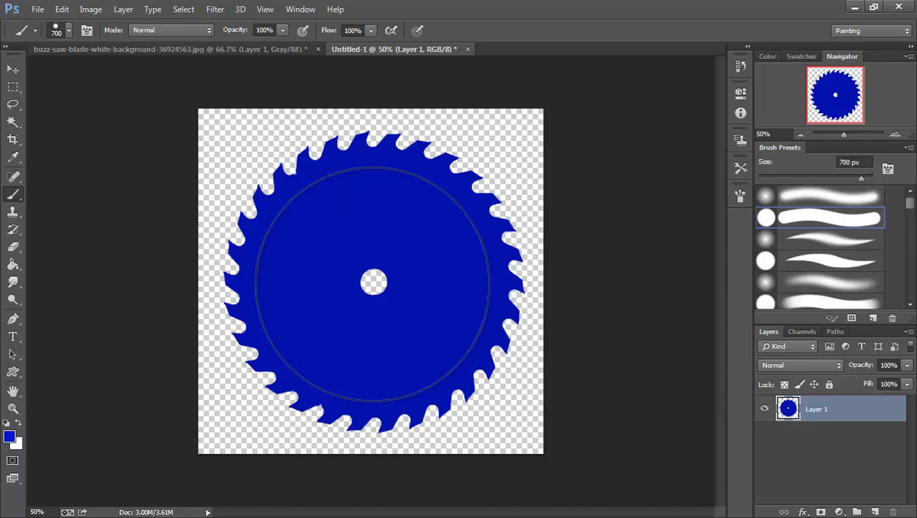
Step: Load Layer 1's blade selection and paint a soft brighter disc inside it, keeping the hole clear
click(372, 282)
key(ctrl+z)
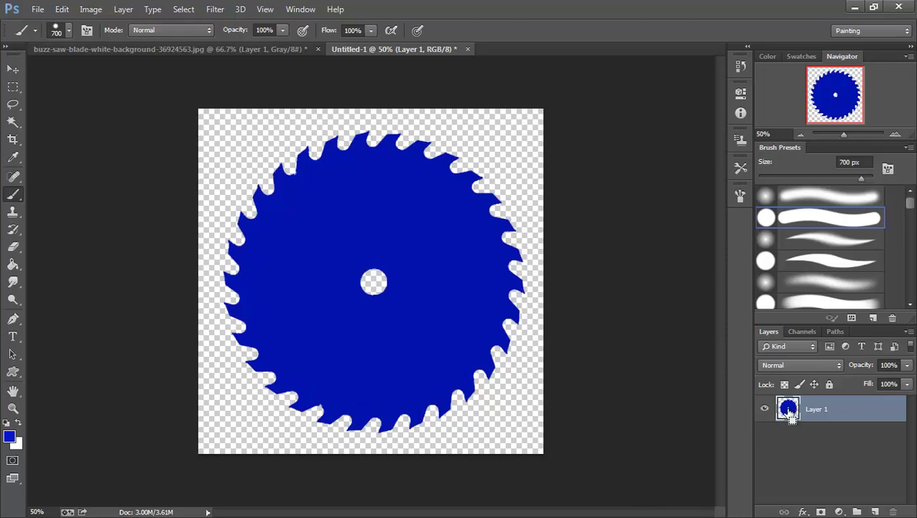
ctrl+click(788, 412)
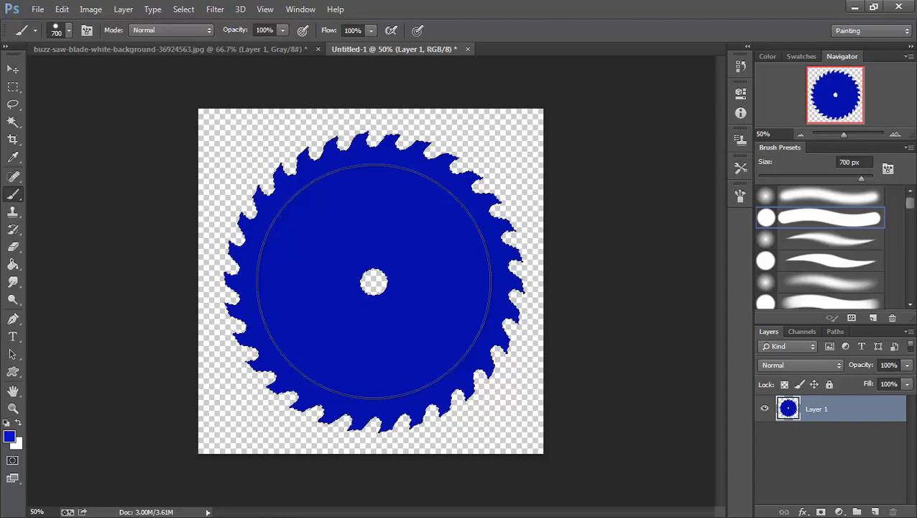
click(374, 281)
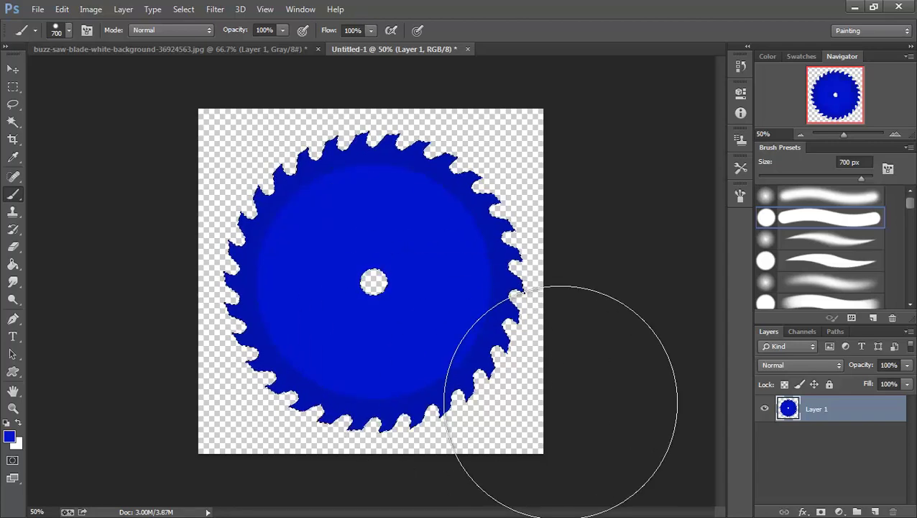
click(15, 299)
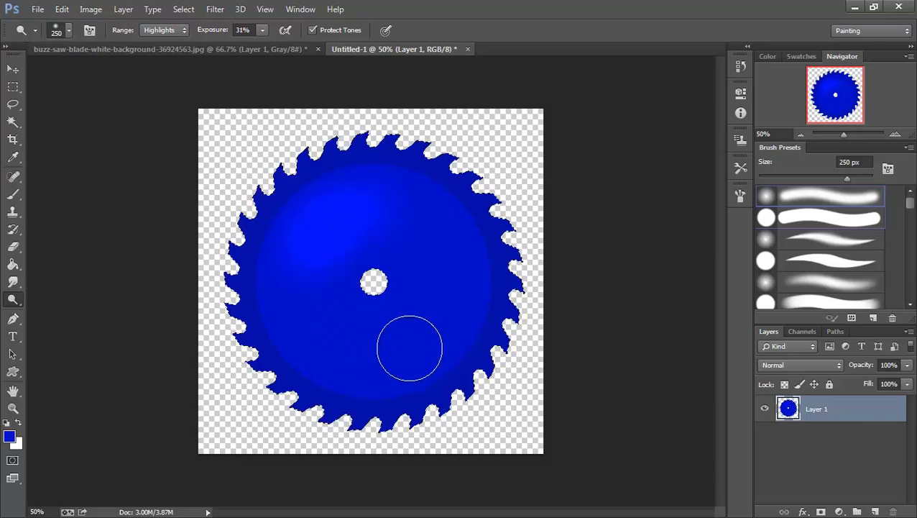
Step: Dodge bright highlights onto the lower-right and upper-middle of the blade
drag(410, 348, 441, 326)
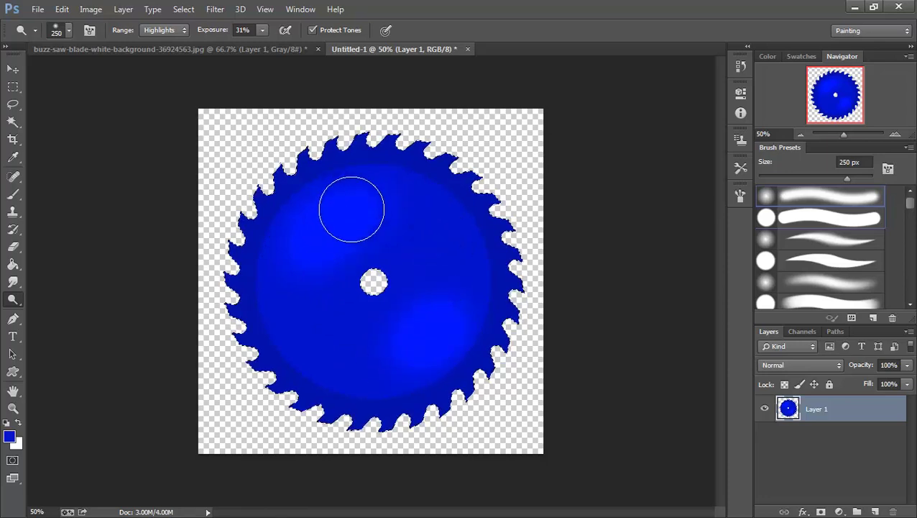
drag(351, 208, 364, 205)
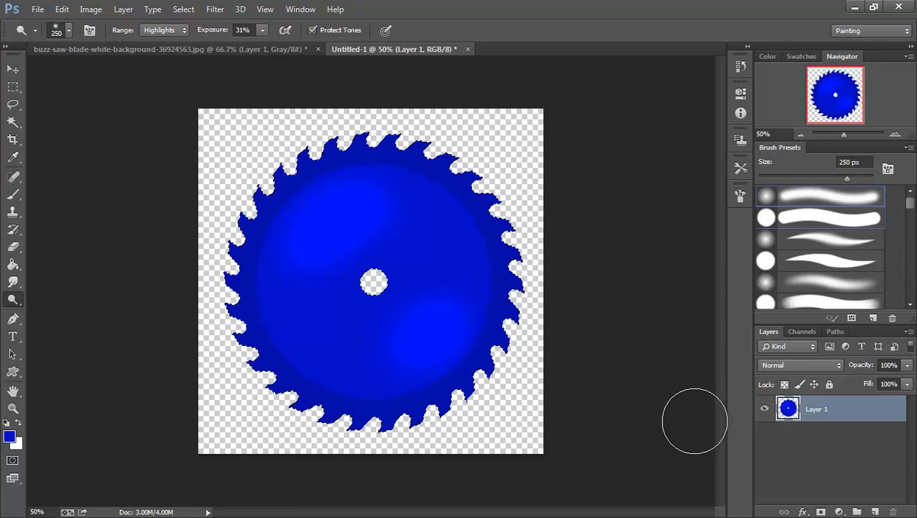
Step: Add a Hue/Saturation adjustment layer with Hue set to +121 to turn the blade red
click(839, 511)
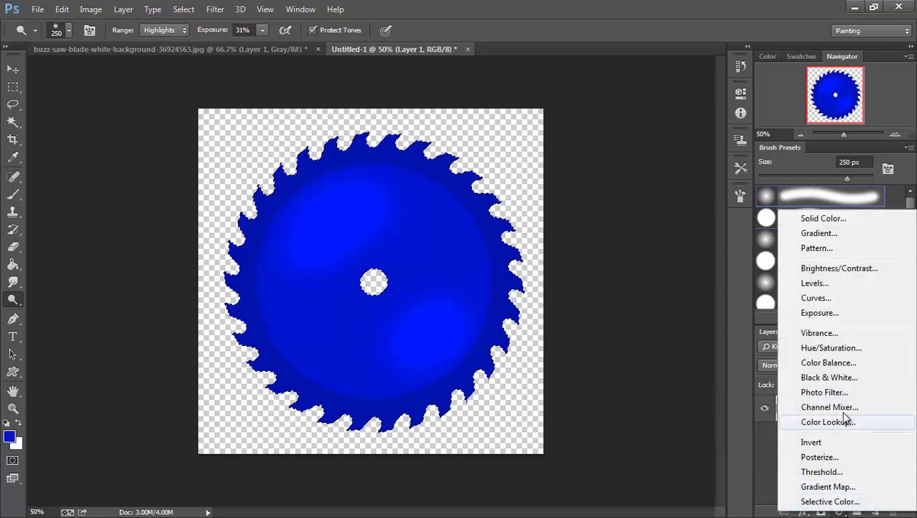
click(841, 348)
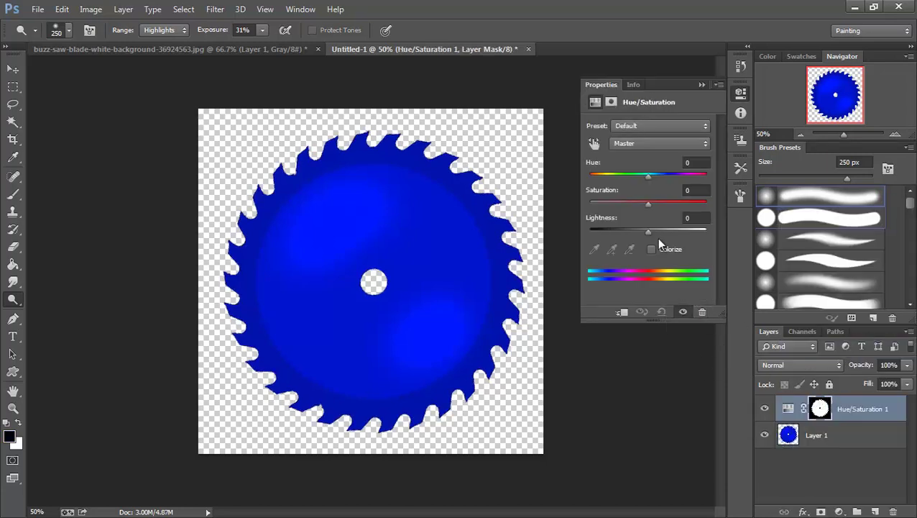
drag(649, 175, 694, 186)
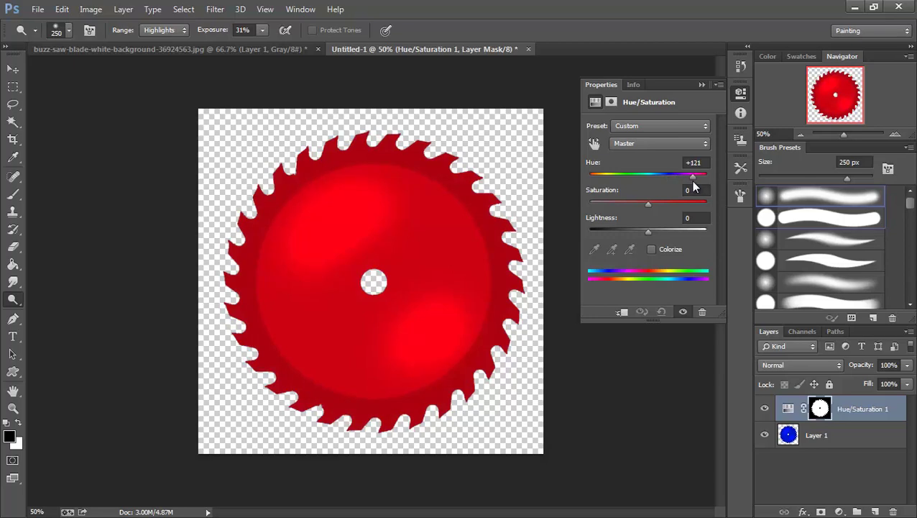
click(701, 84)
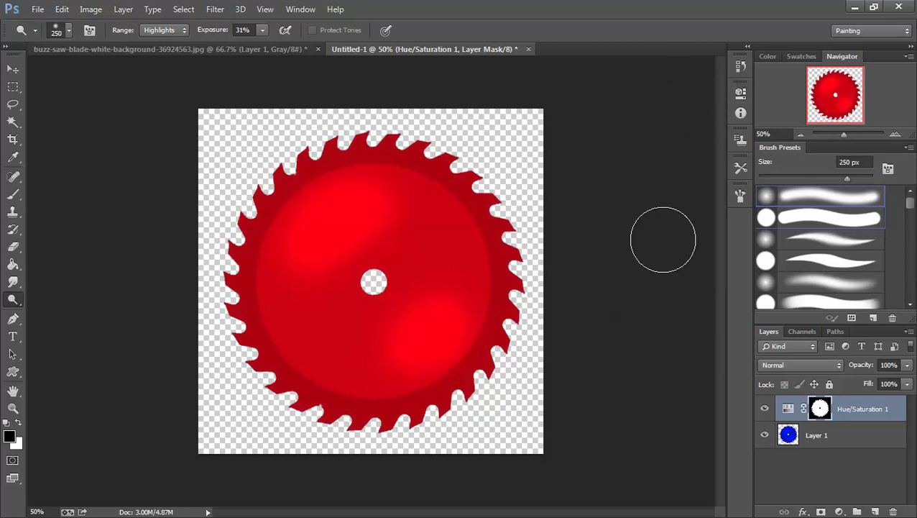
Step: Toggle the adjustment layer's visibility twice to compare the red and blue blade, leaving it visible
click(765, 409)
click(766, 409)
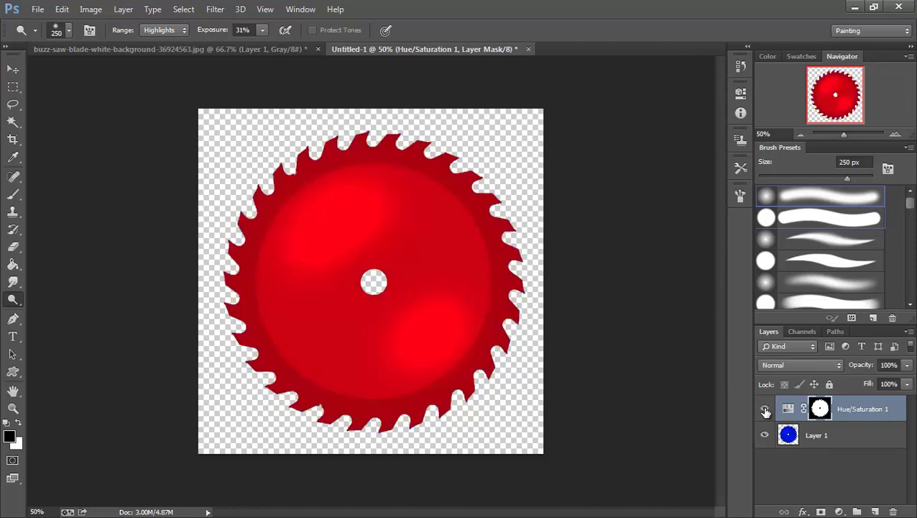
click(766, 409)
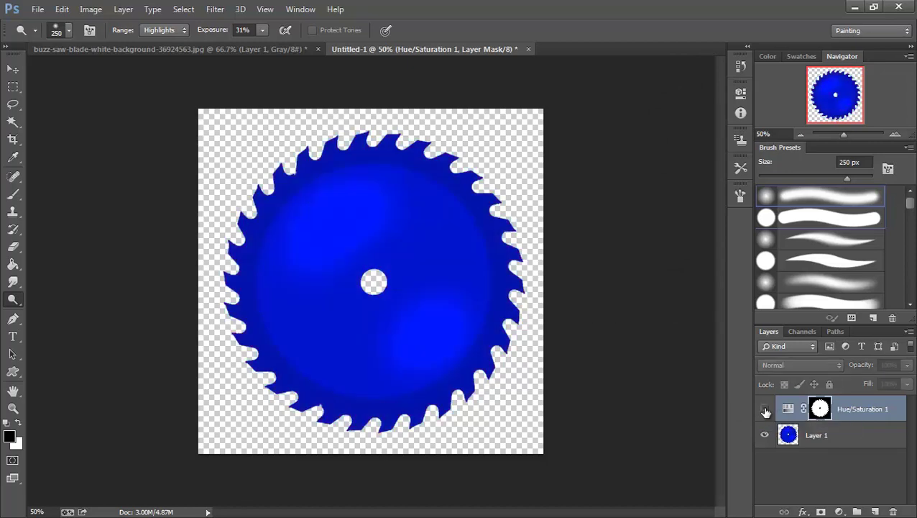
click(765, 409)
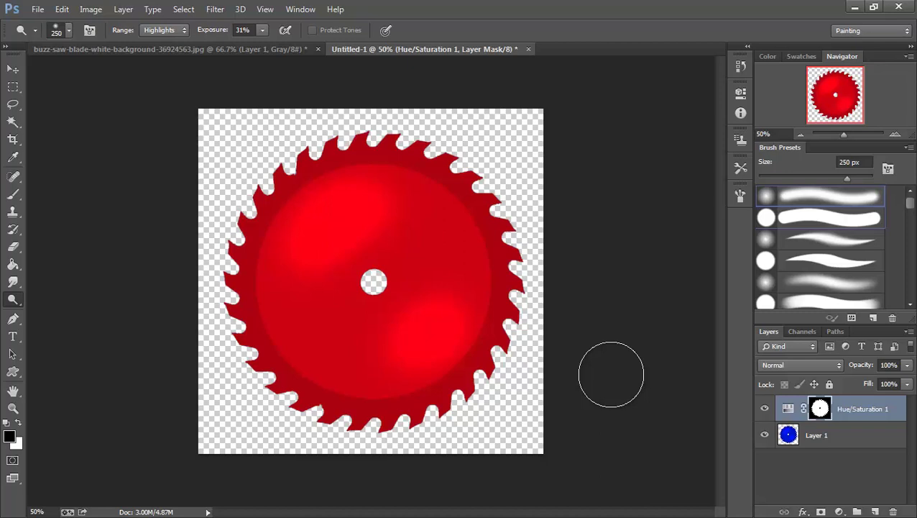